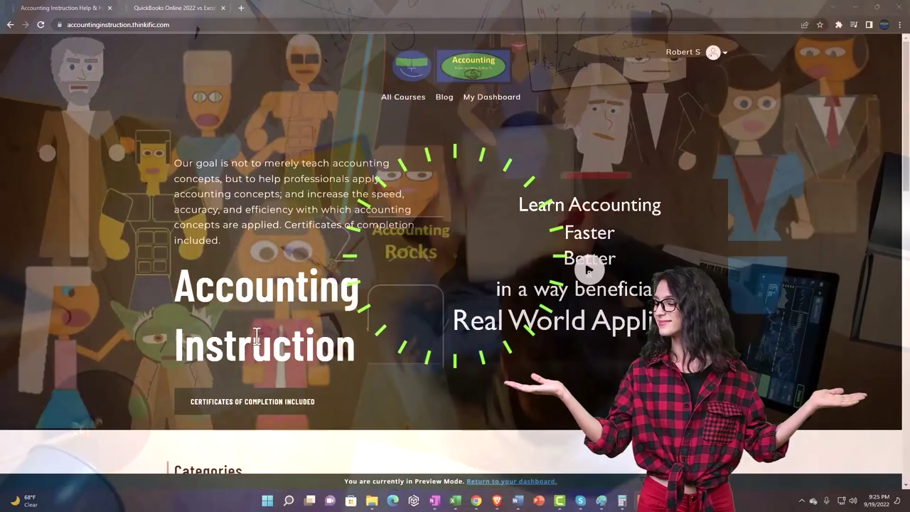
- Browse the course categories, then switch to the QuickBooks Online 2022 vs Excel course tab
scroll(135, 396, down, 2)
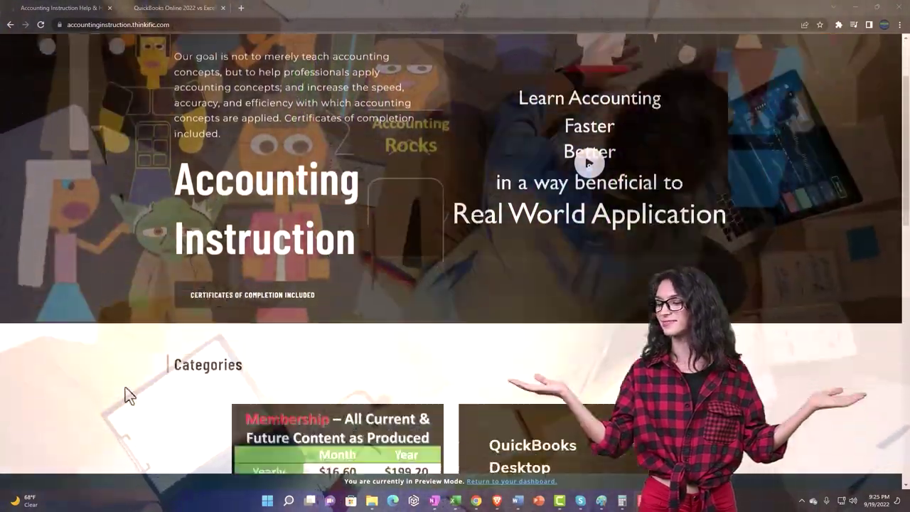
scroll(128, 396, down, 3)
scroll(128, 396, down, 2)
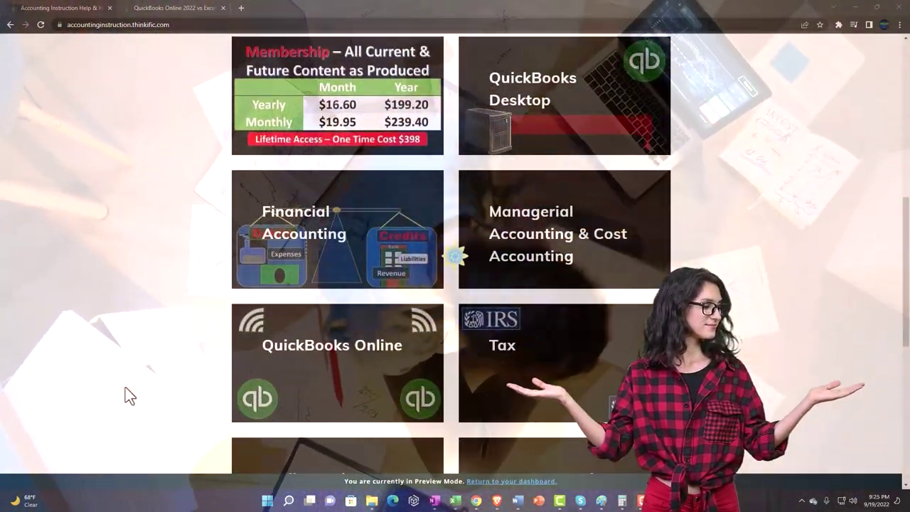
scroll(130, 396, down, 1)
scroll(129, 396, down, 2)
scroll(130, 396, down, 2)
scroll(126, 389, down, 1)
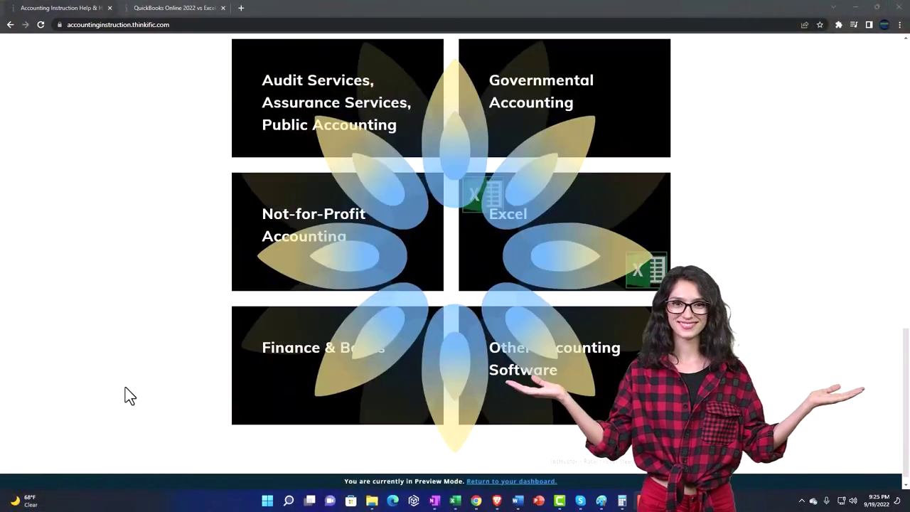
click(165, 10)
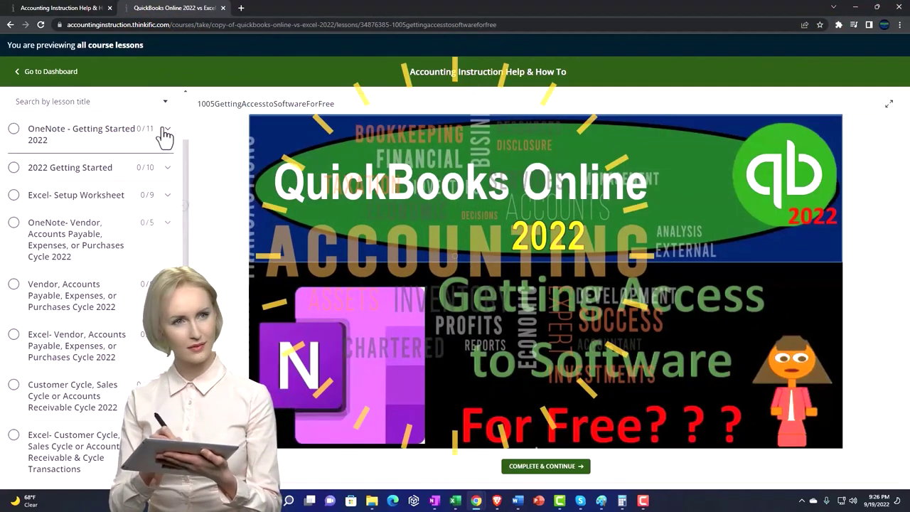
- Expand the OneNote - Getting Started 2022 lesson group in the course sidebar
click(166, 130)
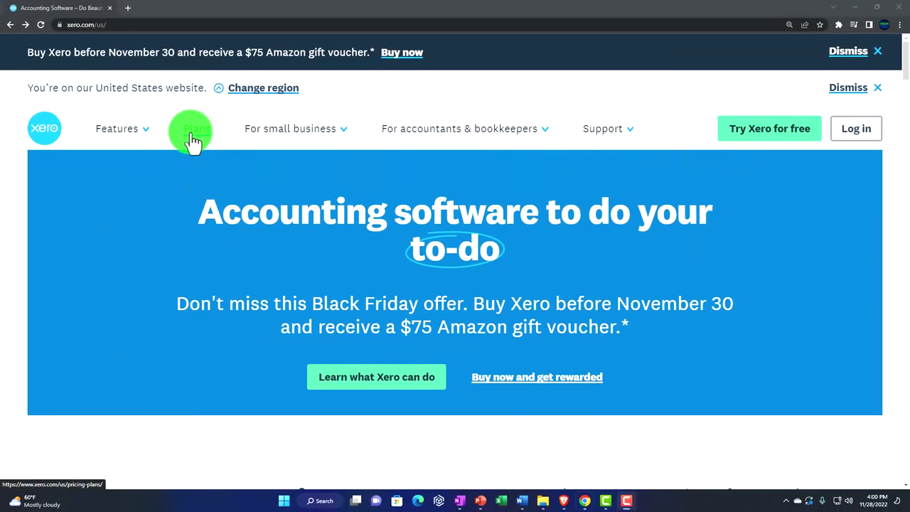
- Bring up Xero's Plans page showing the Early ($13), Growing ($37) and Established ($70) plan cards
click(192, 140)
scroll(226, 214, down, 2)
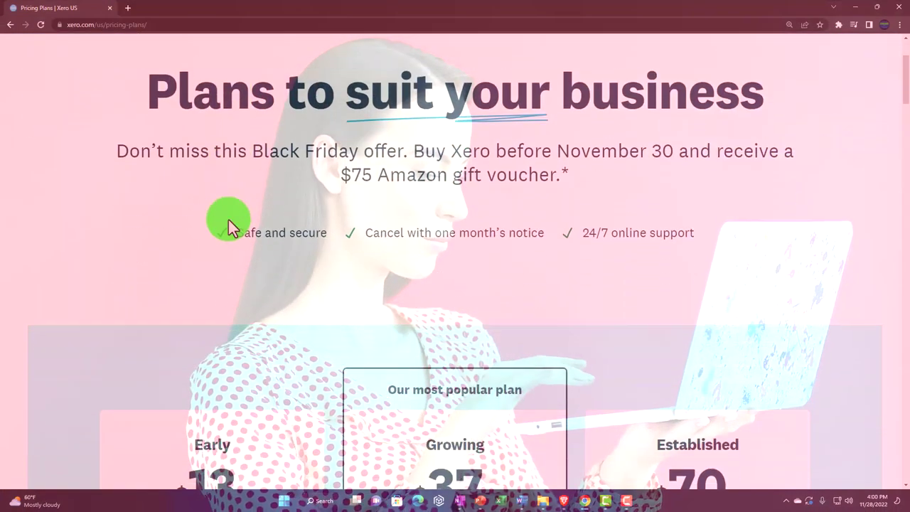
scroll(229, 220, down, 2)
scroll(230, 222, down, 2)
scroll(242, 203, down, 1)
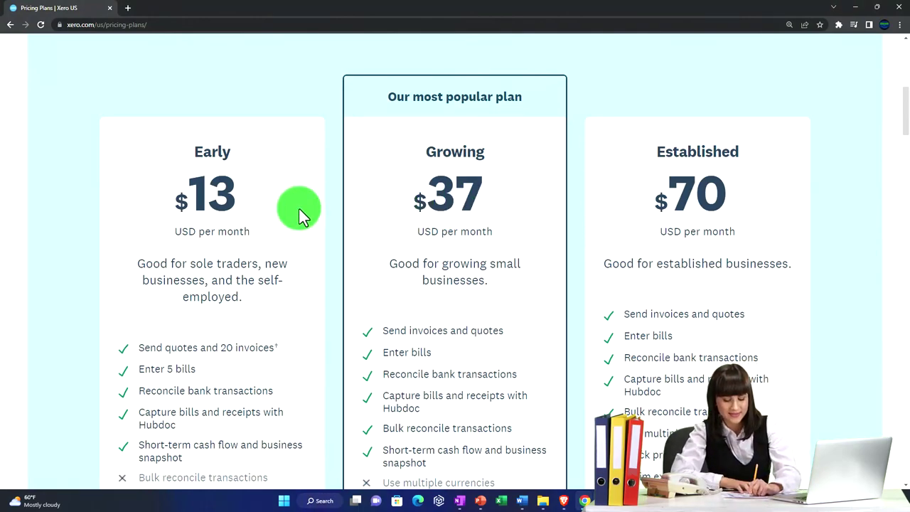
scroll(299, 213, down, 1)
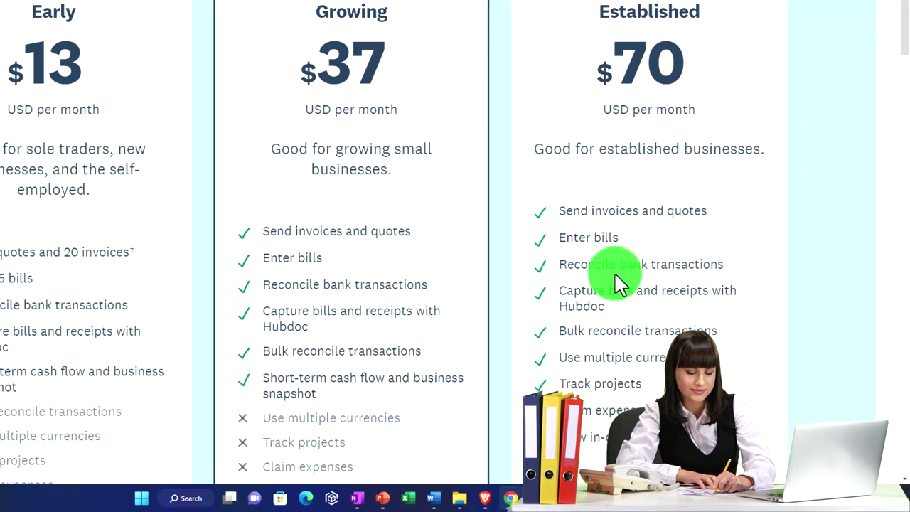
scroll(617, 283, down, 1)
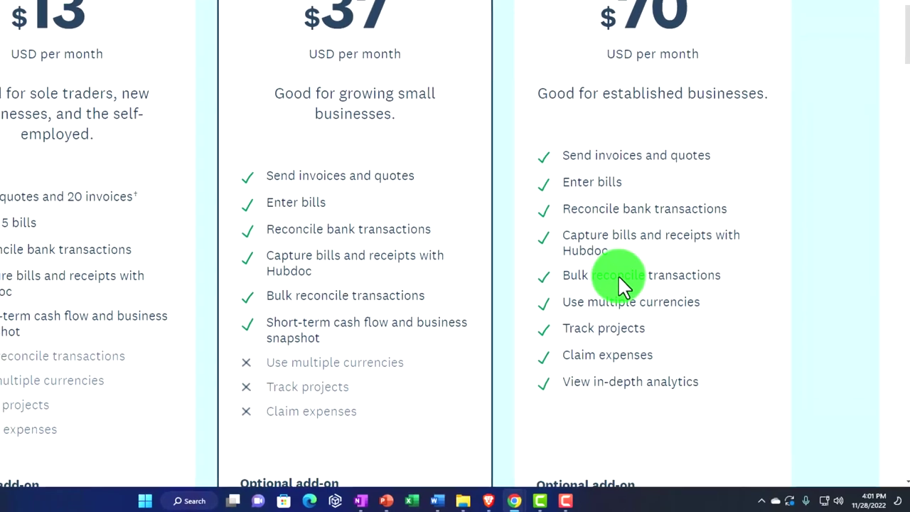
scroll(718, 348, up, 1)
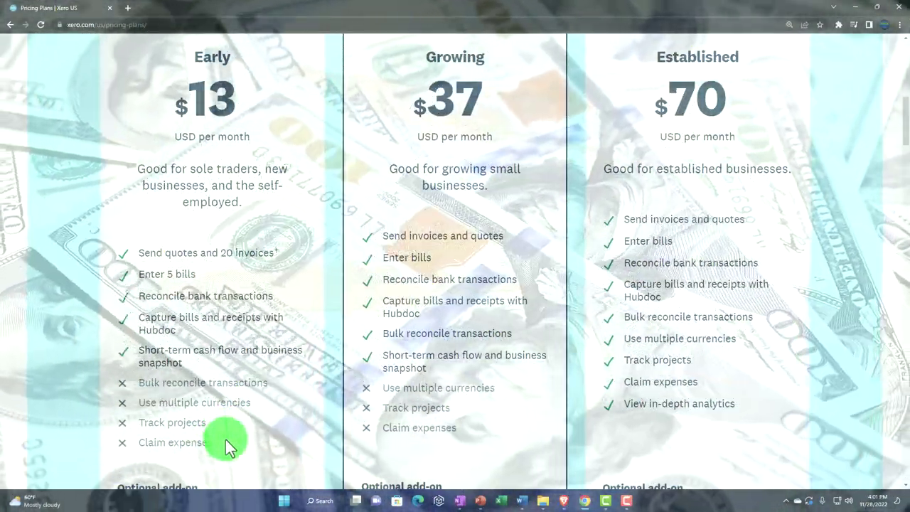
- Review the Early, Growing and Established plan features and add-ons, then return to the page top
scroll(295, 295, up, 1)
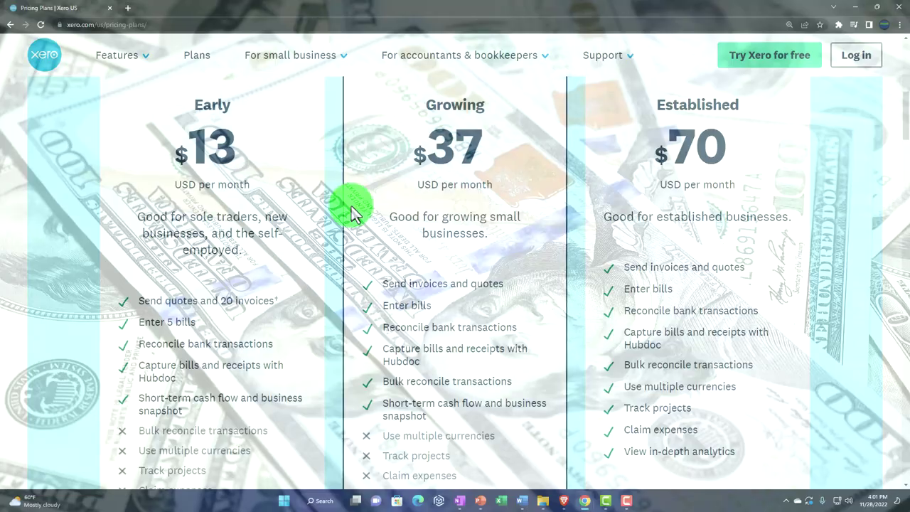
scroll(349, 203, up, 1)
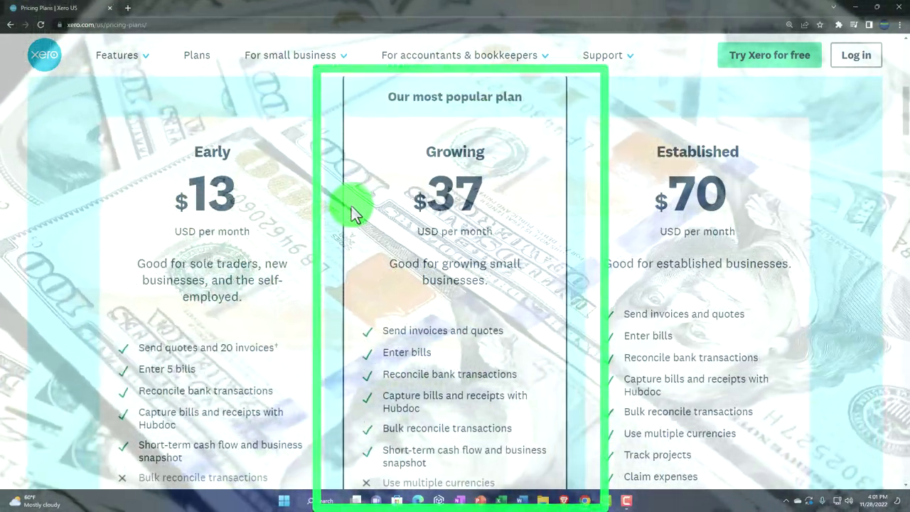
scroll(351, 206, down, 1)
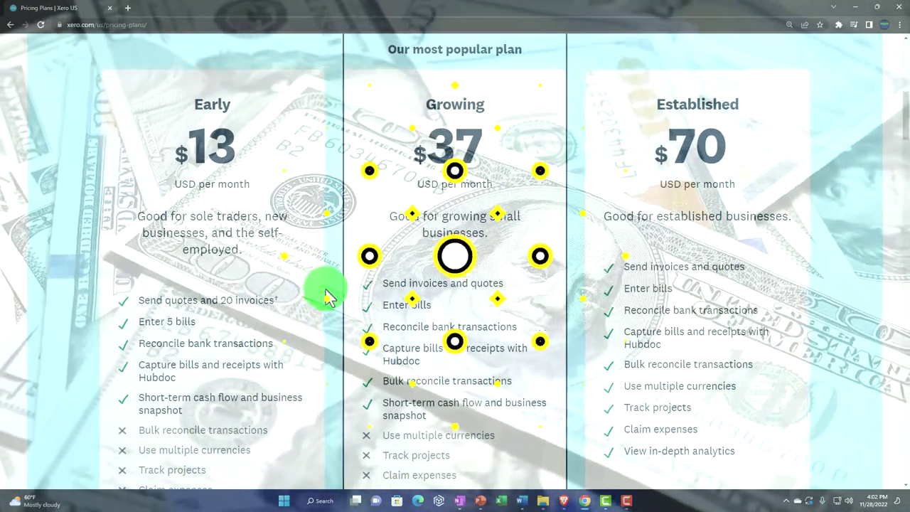
scroll(340, 304, down, 1)
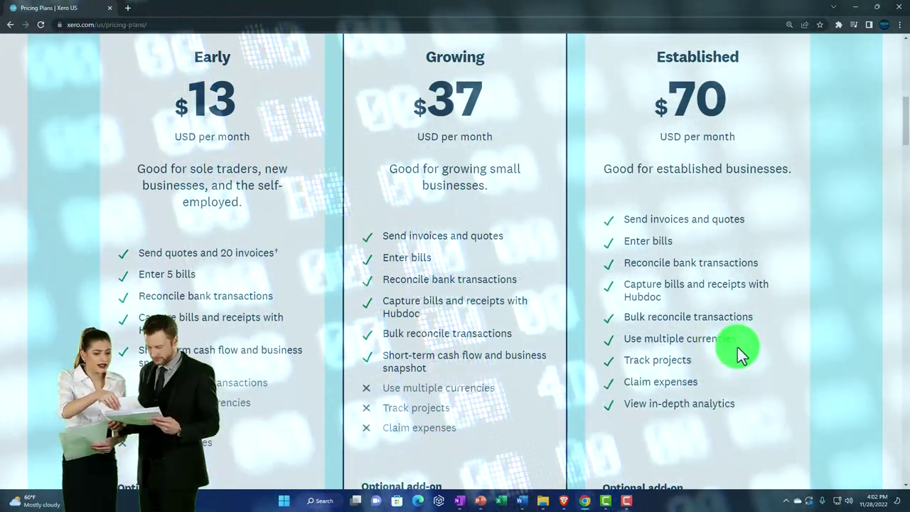
scroll(740, 349, down, 1)
scroll(740, 349, down, 1)
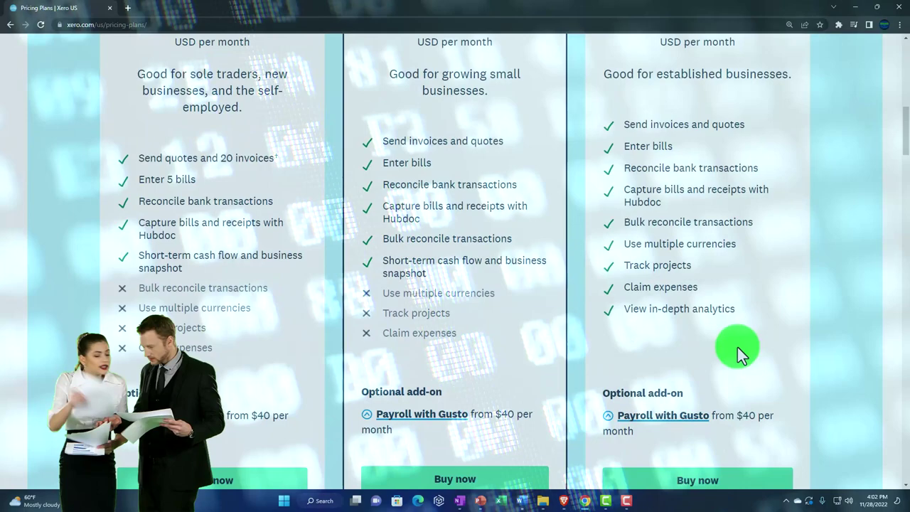
scroll(740, 348, down, 1)
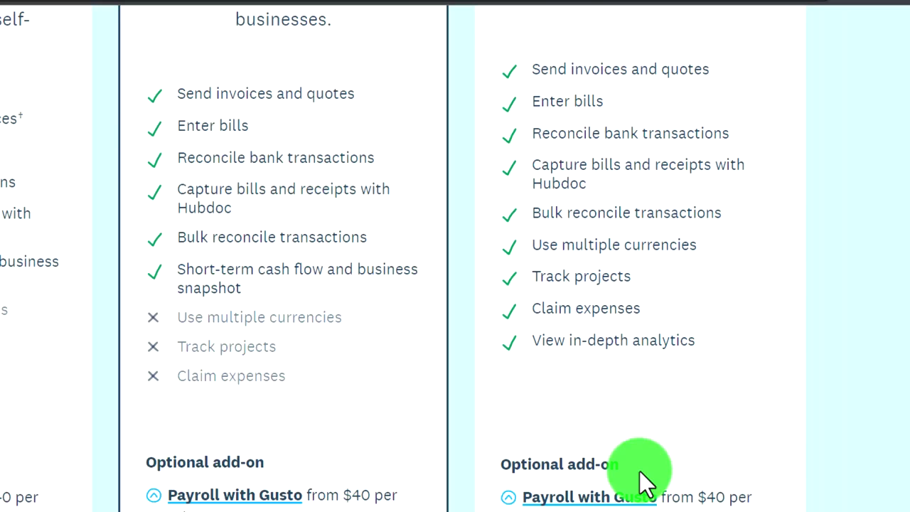
scroll(698, 350, up, 2)
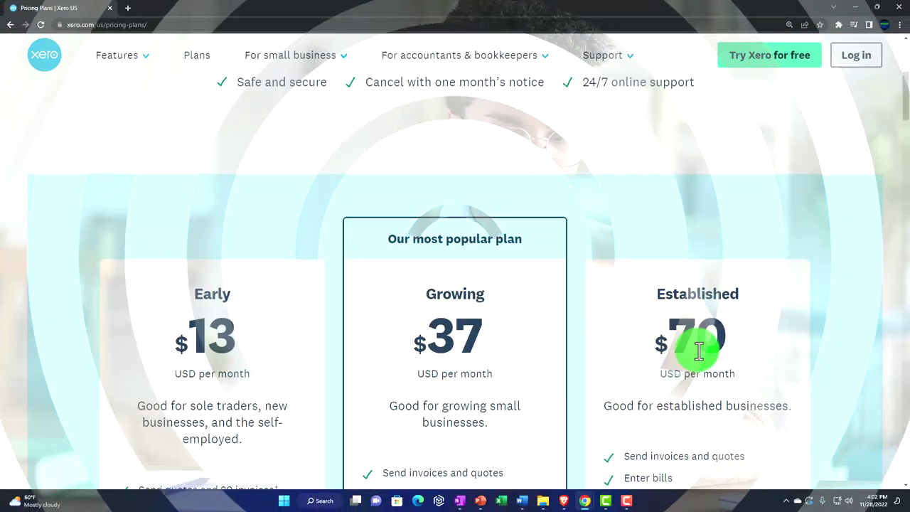
scroll(698, 351, up, 3)
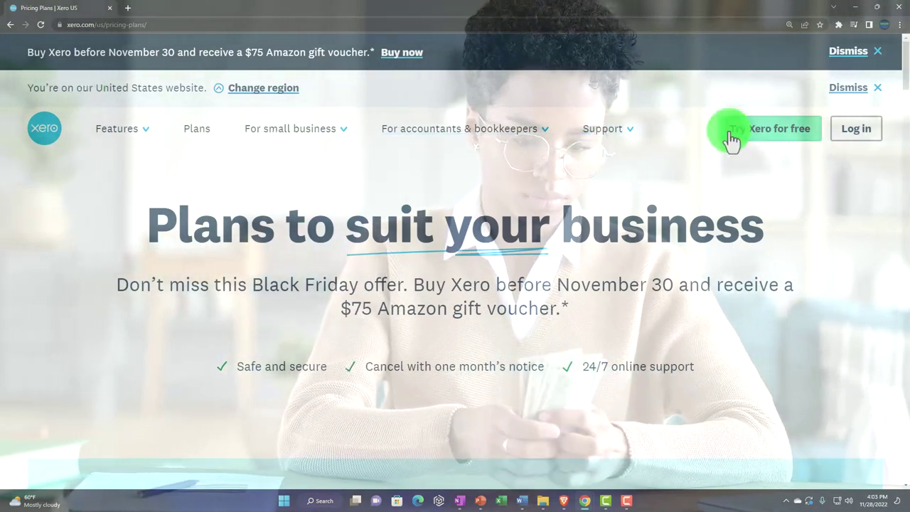
- Start the Try Xero for free 30-day trial signup and work down through the signup form
click(732, 138)
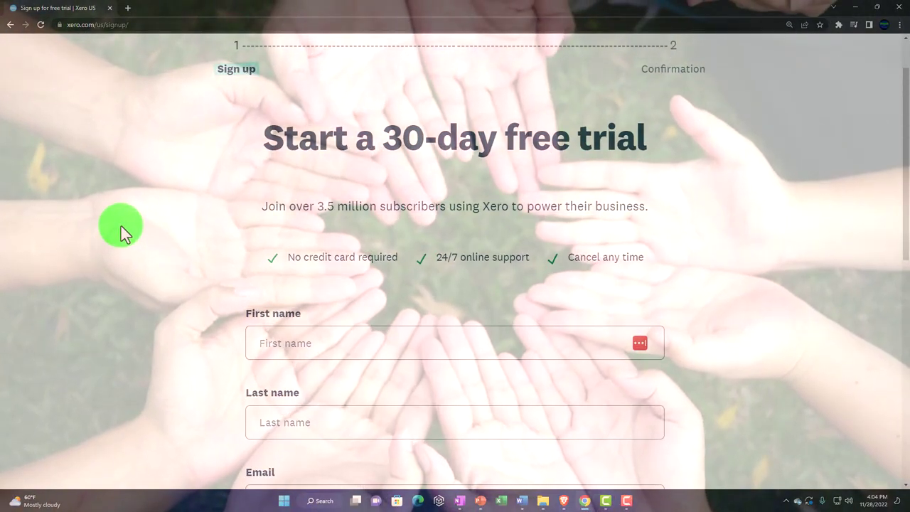
scroll(130, 241, down, 1)
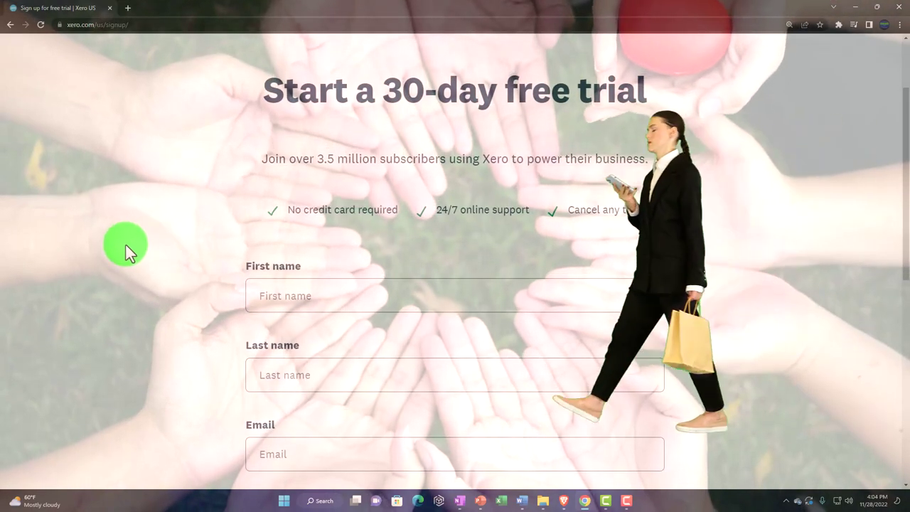
scroll(118, 245, down, 2)
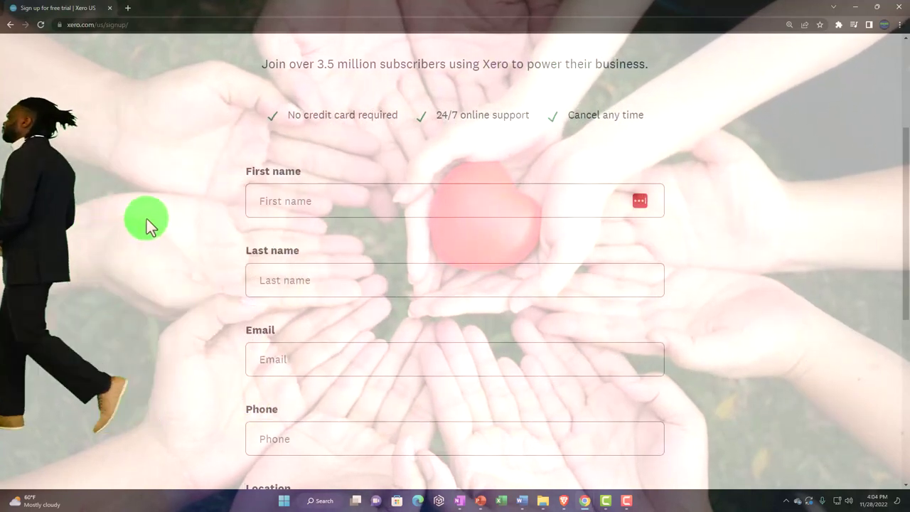
scroll(146, 219, down, 2)
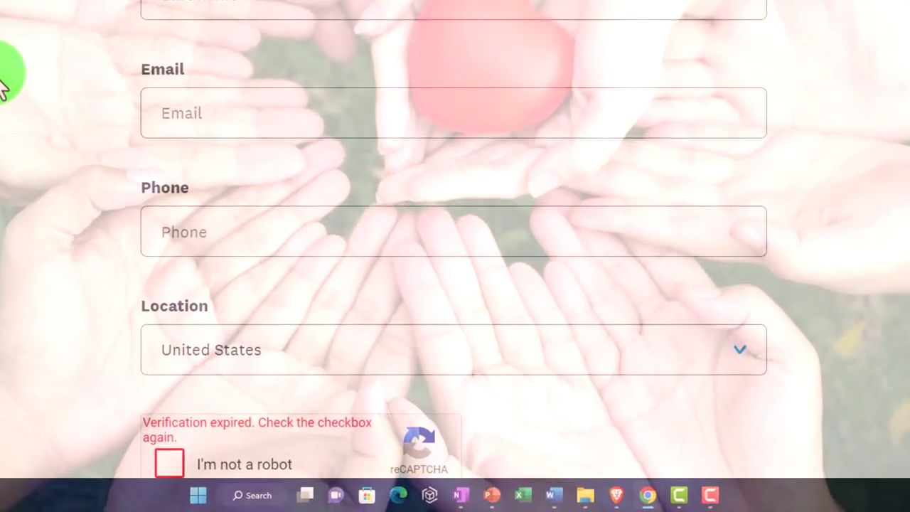
scroll(29, 241, down, 2)
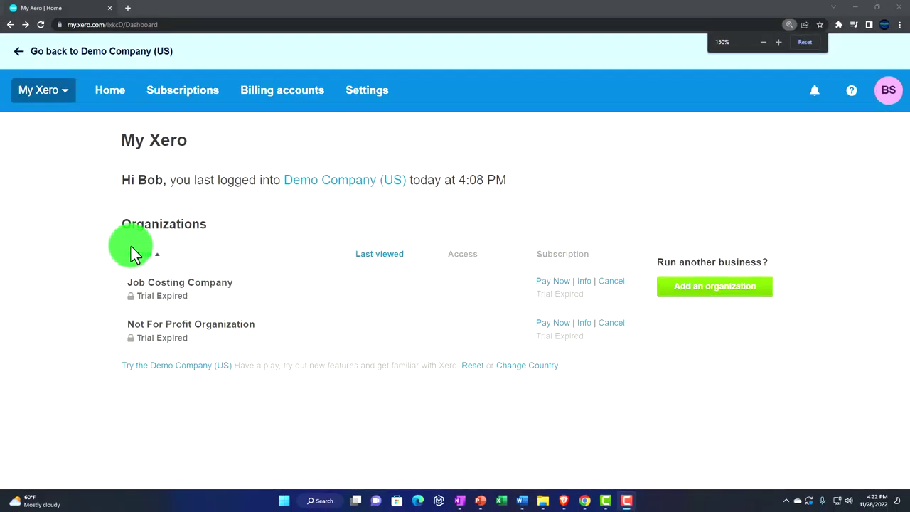
- Zoom the My Xero dashboard from 150% to 175%
key(ctrl+plus)
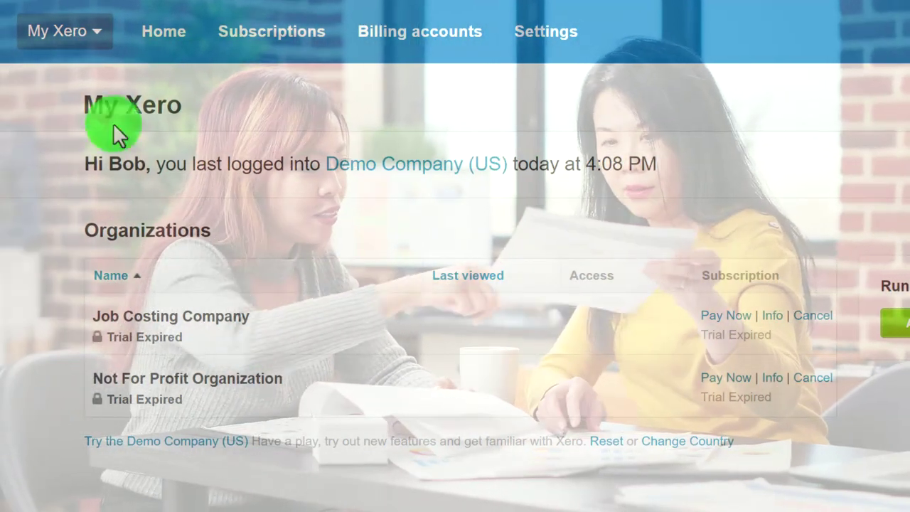
- View the My Xero organization list showing Demo Company (US), then close it
click(101, 40)
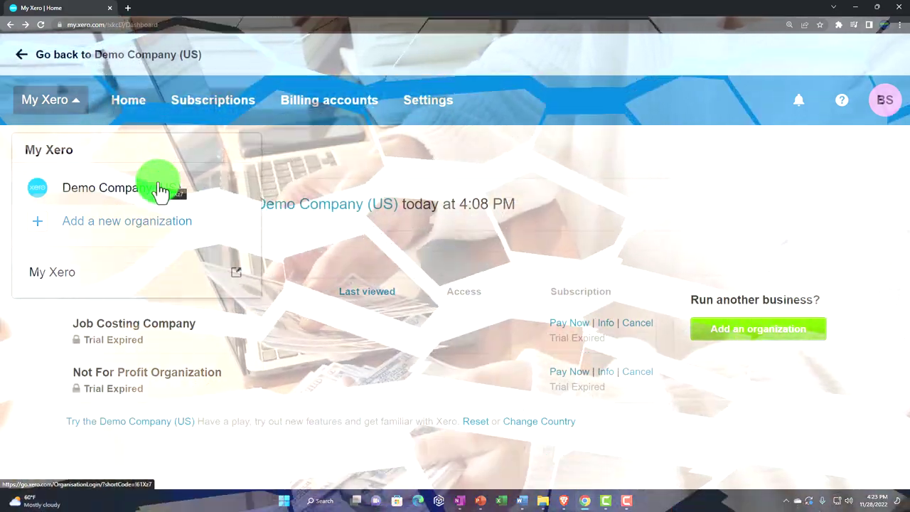
click(320, 238)
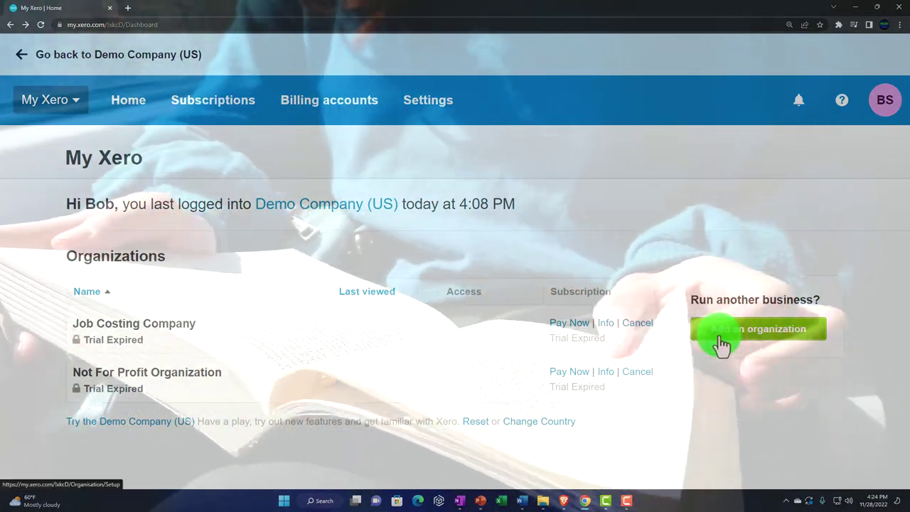
- Begin adding another organization with the green Add an organization button
click(722, 345)
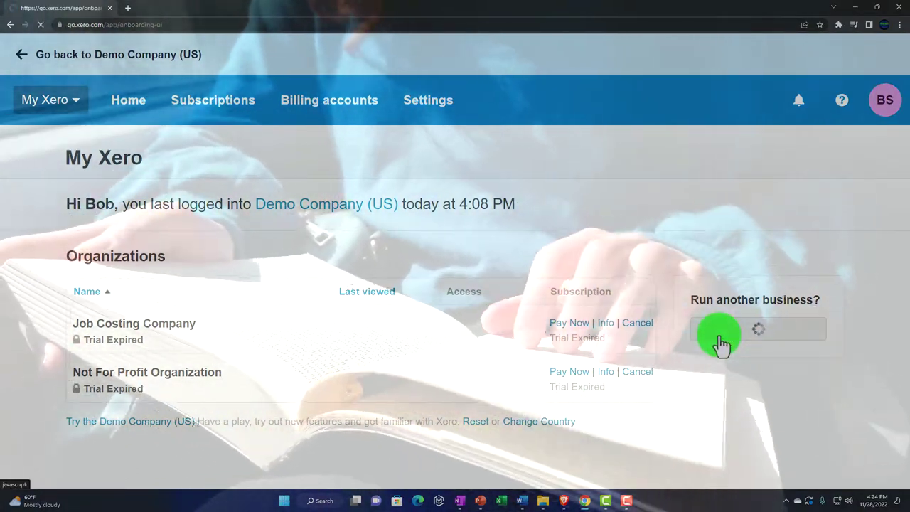